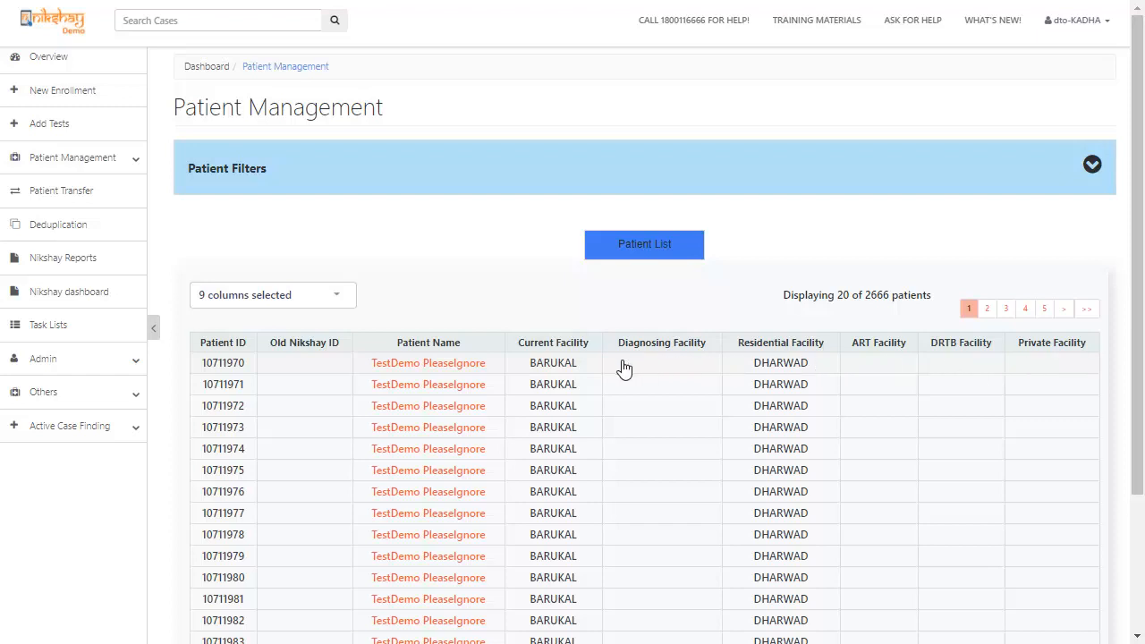
Step: Close the first listed presumptive patient's case with the reason Case not diagnosed as TB and submit it
click(460, 363)
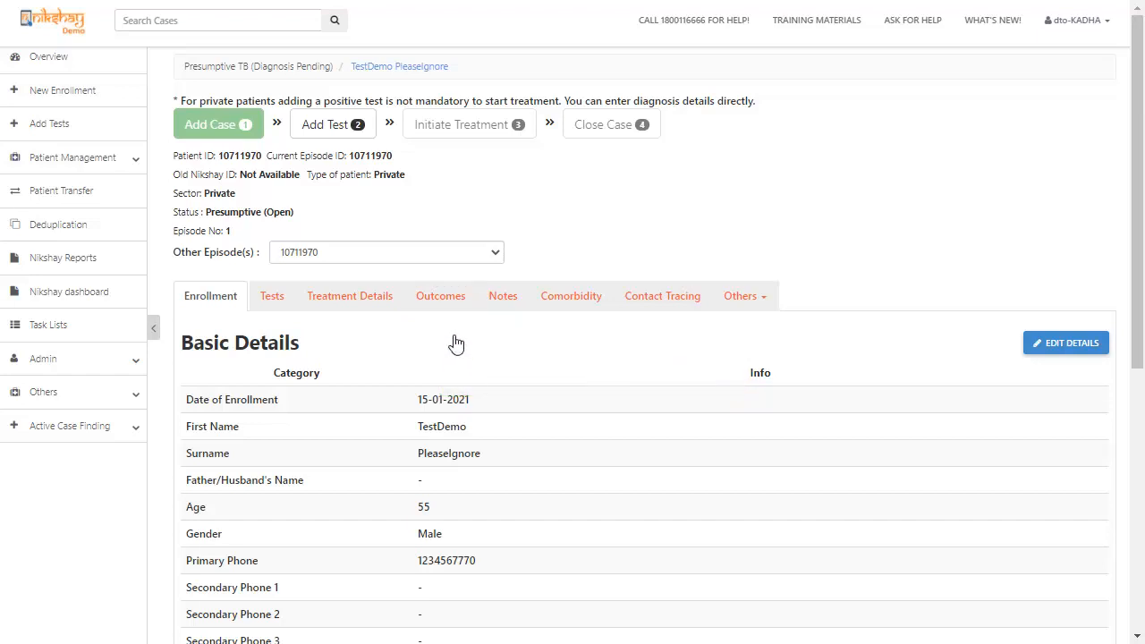
click(446, 301)
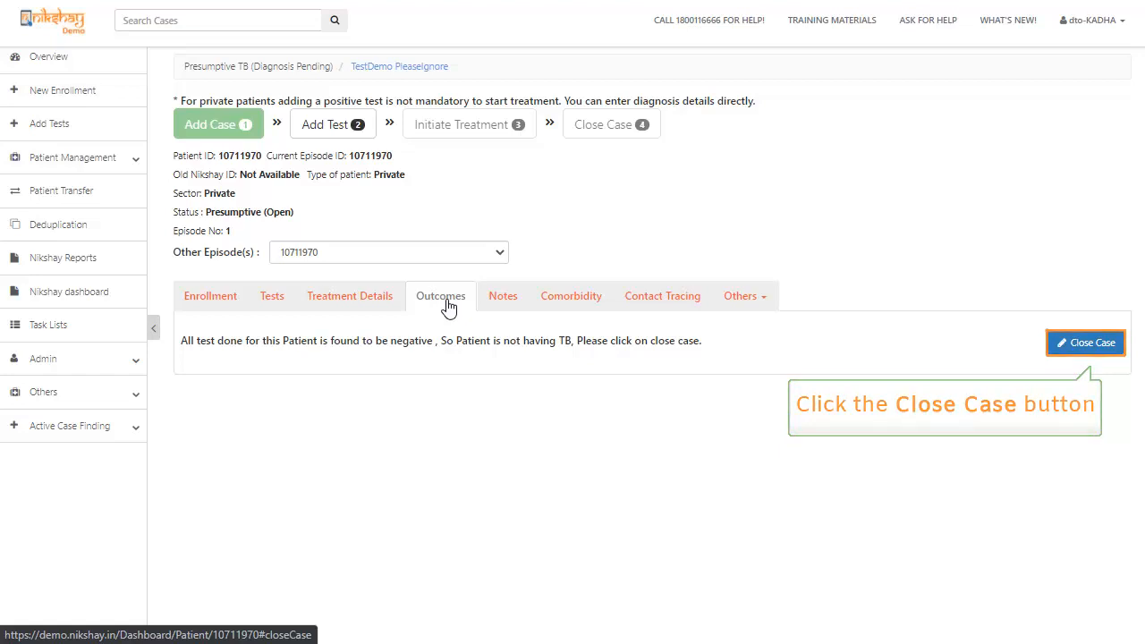
click(1075, 343)
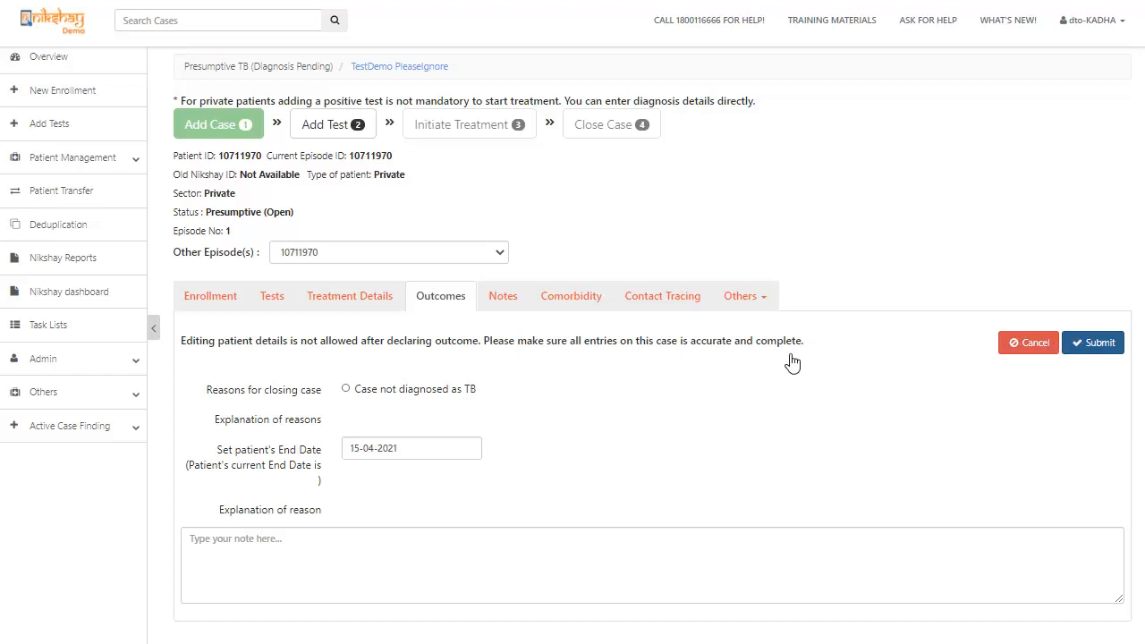
click(345, 388)
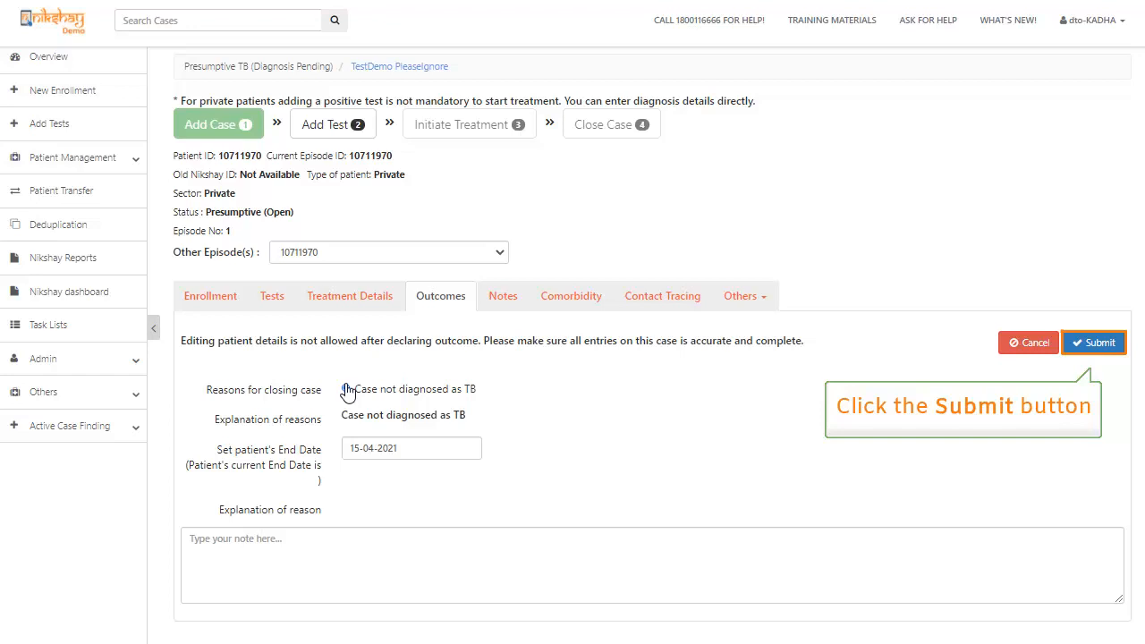
click(1084, 351)
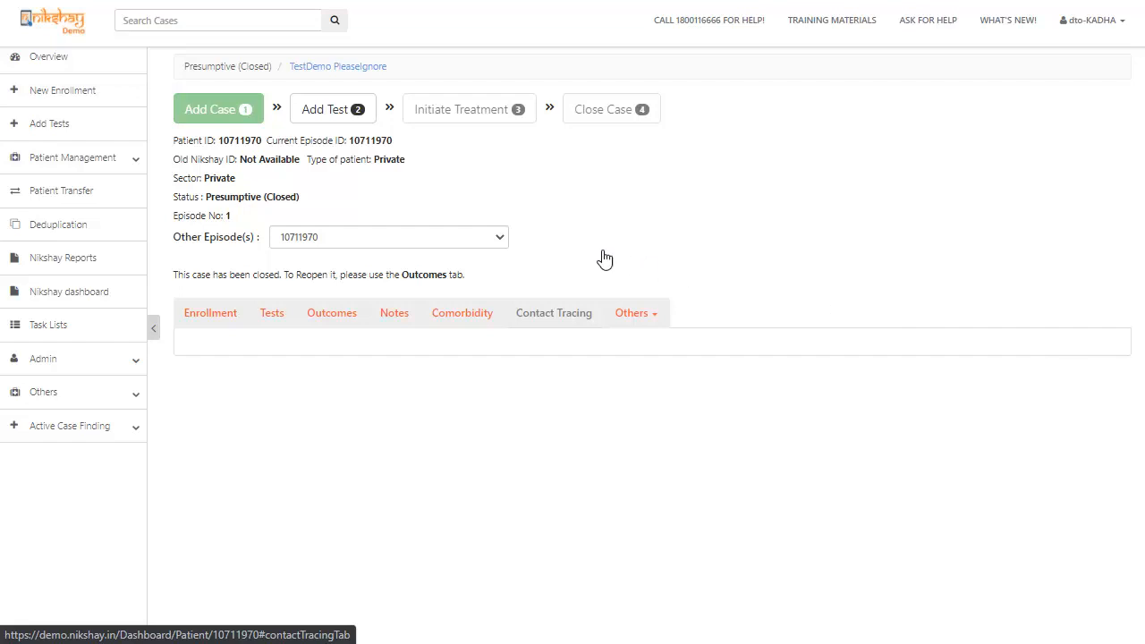
Step: List the notified patients whose treatment has not started, with notification dates from 01-12-2020 to 15-04-2021
click(134, 160)
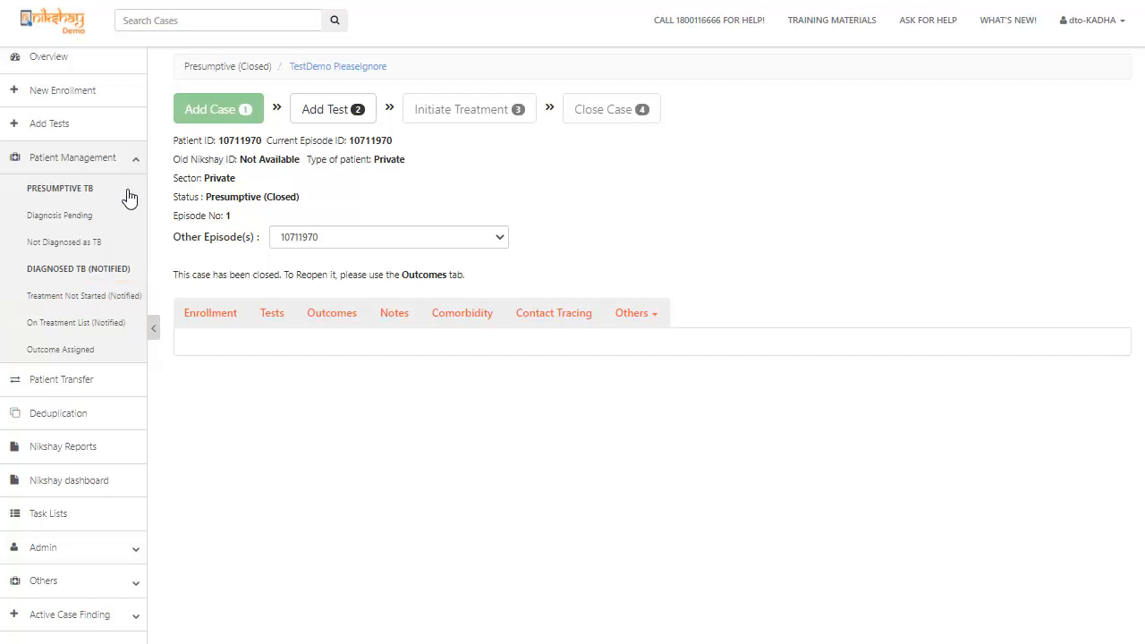
click(107, 291)
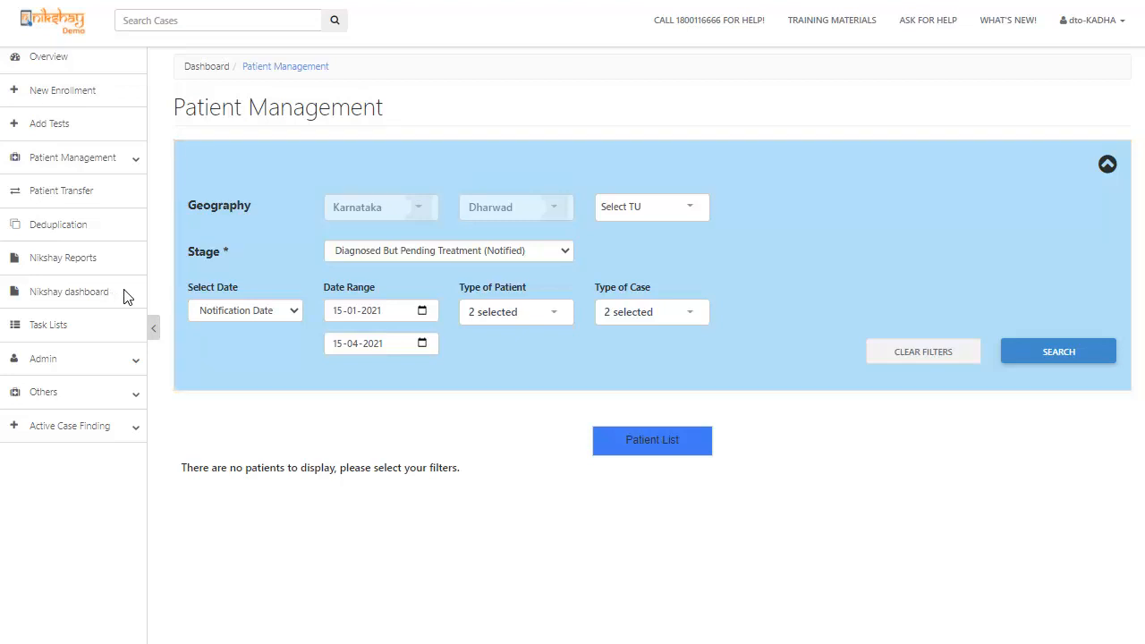
click(421, 309)
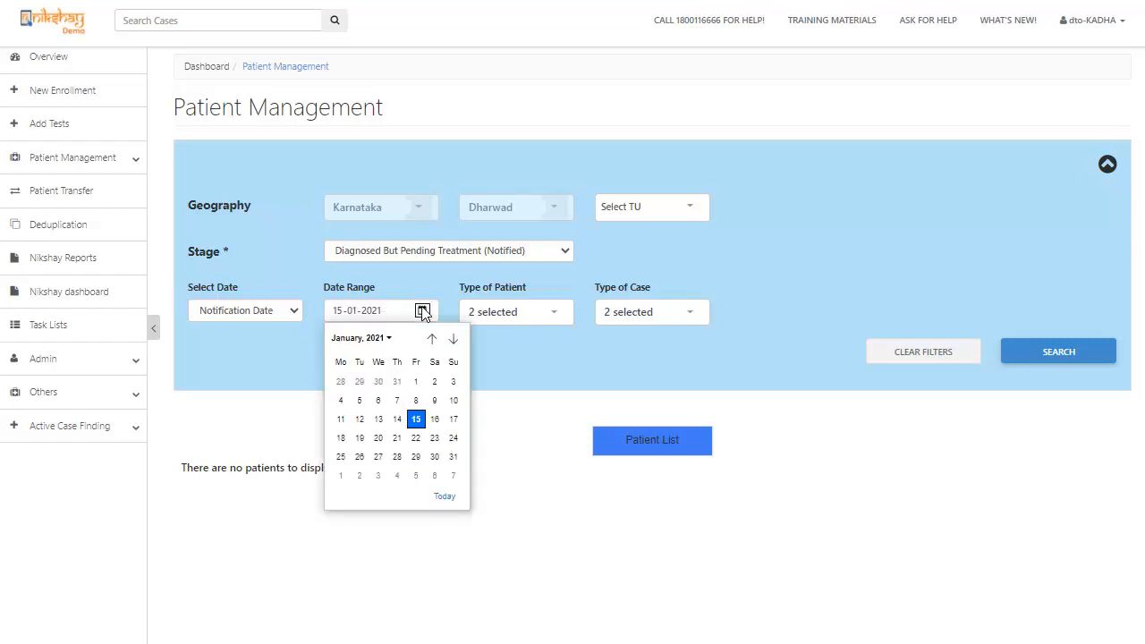
click(432, 339)
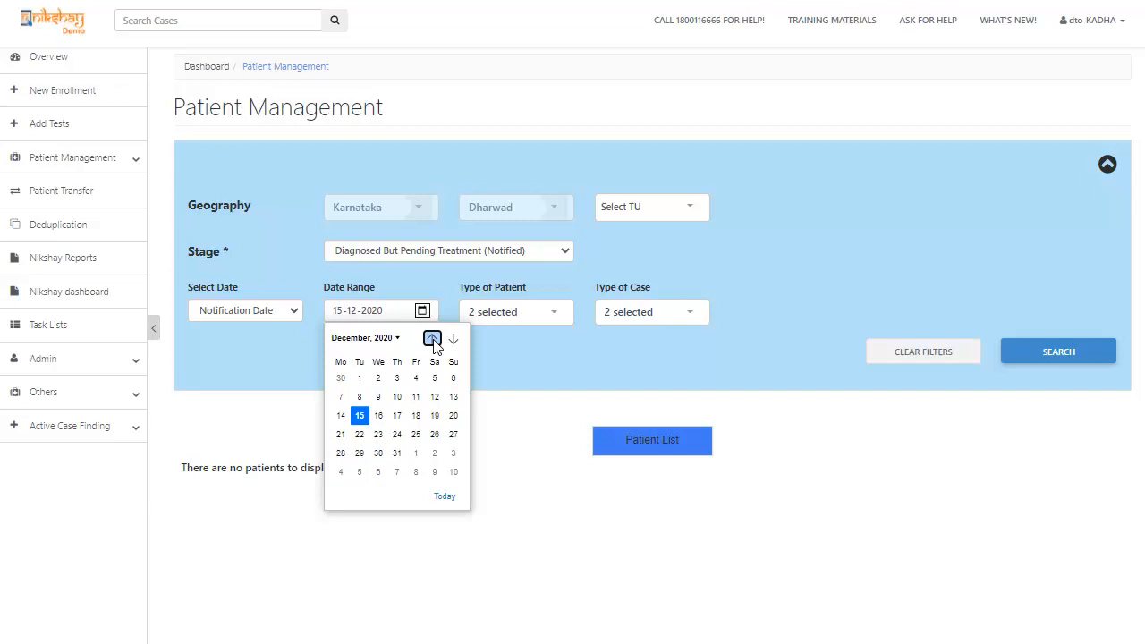
click(359, 378)
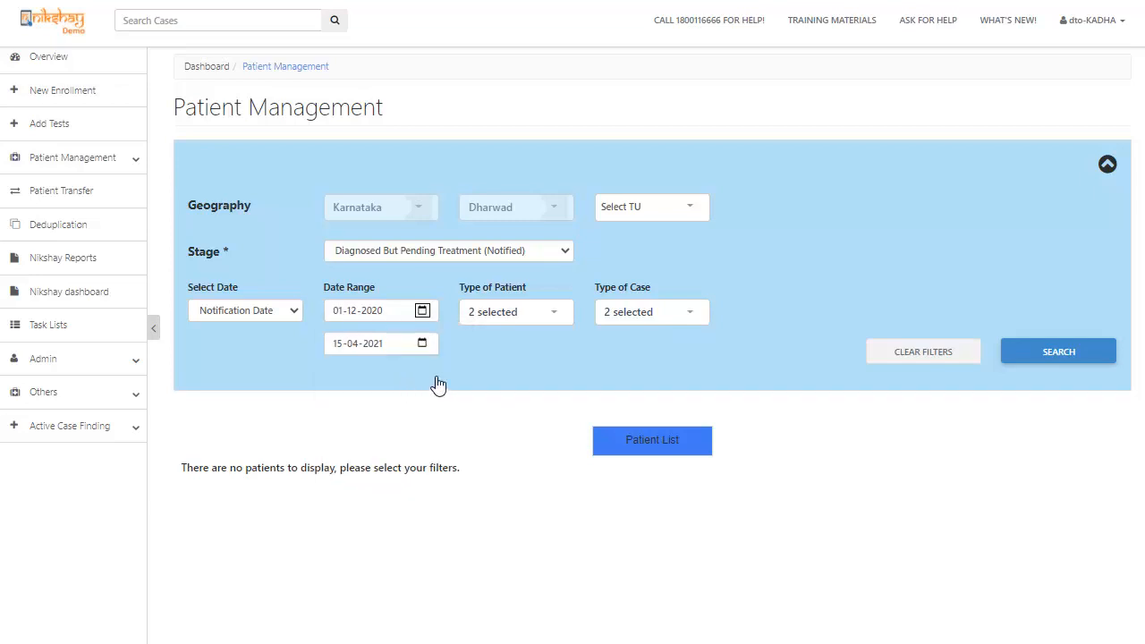
click(1044, 351)
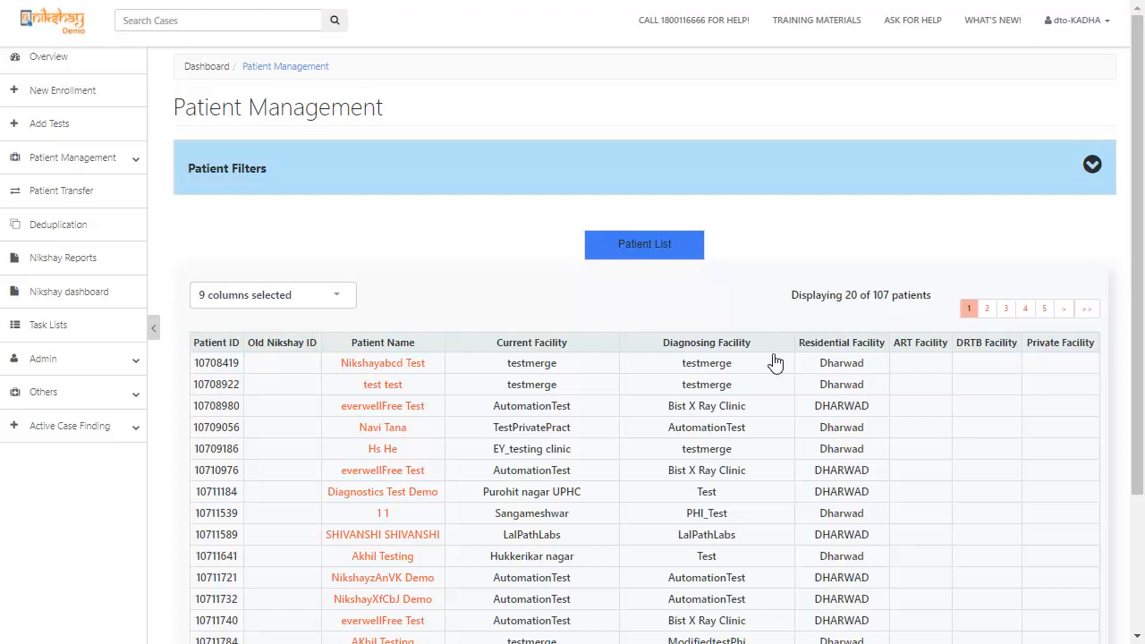
Step: Close the first listed patient's case as Untraceable(Migrated) with end date 05-04-2021 and submit it
click(380, 363)
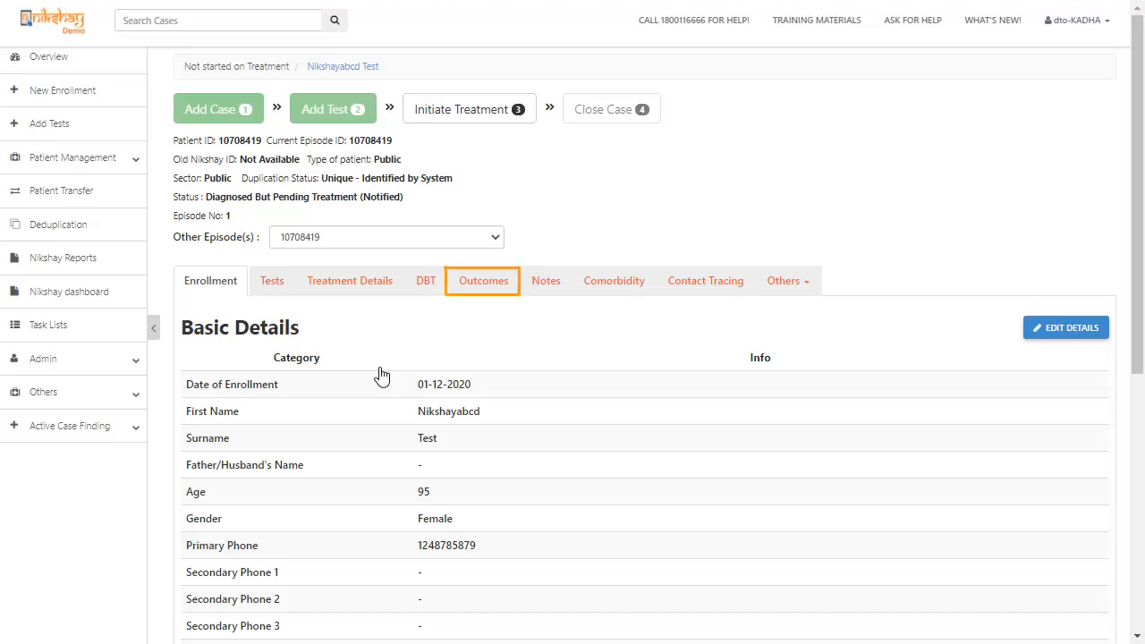
click(474, 281)
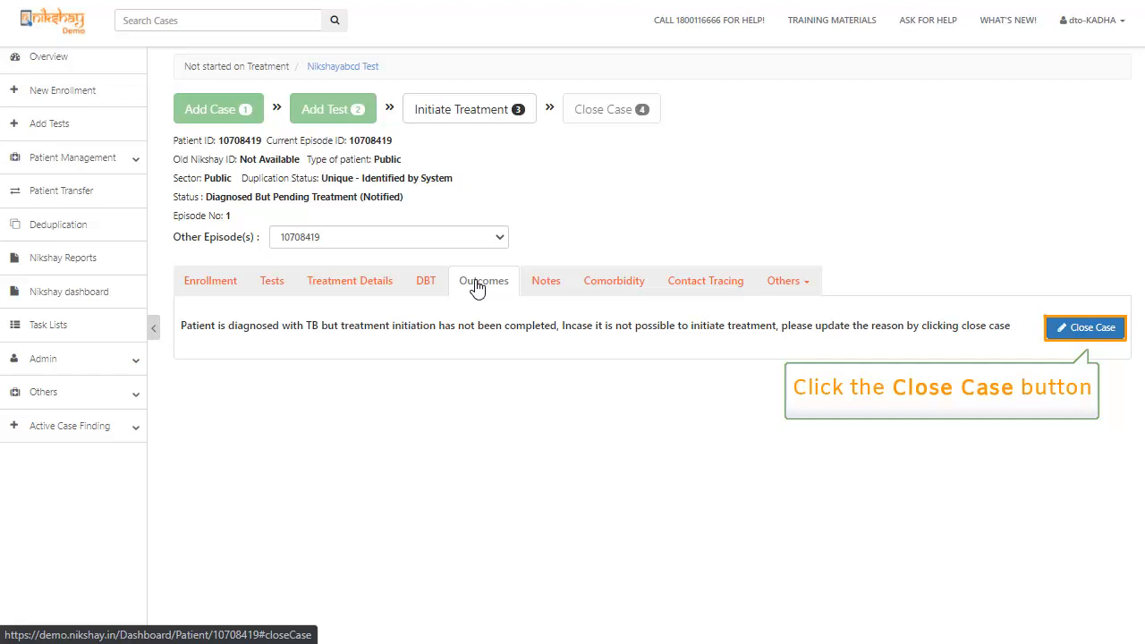
click(1077, 329)
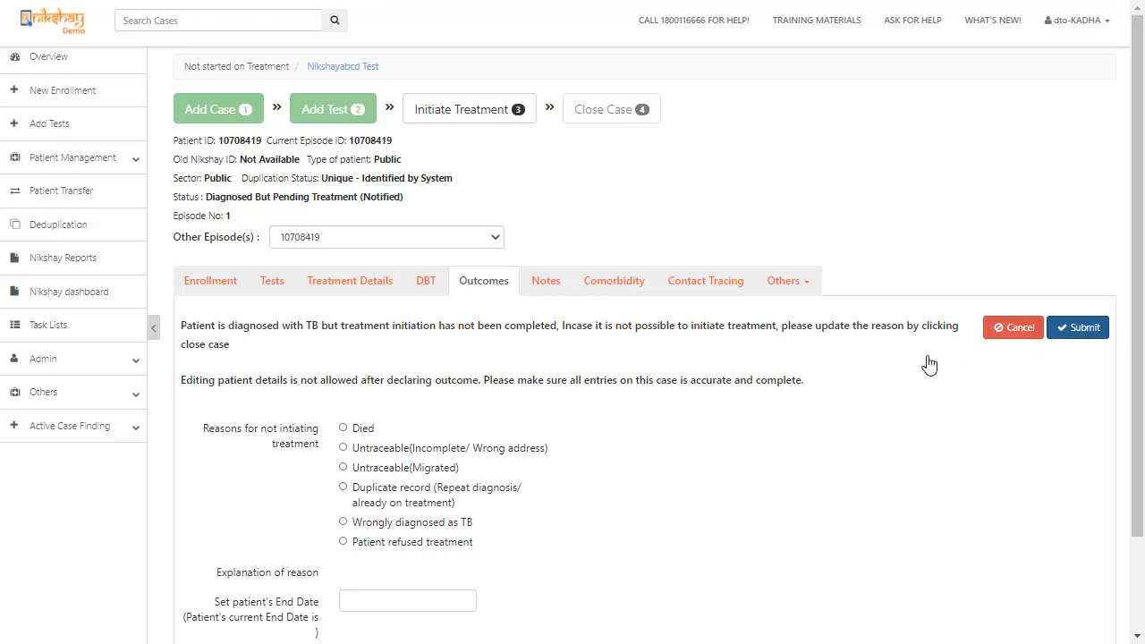
click(344, 465)
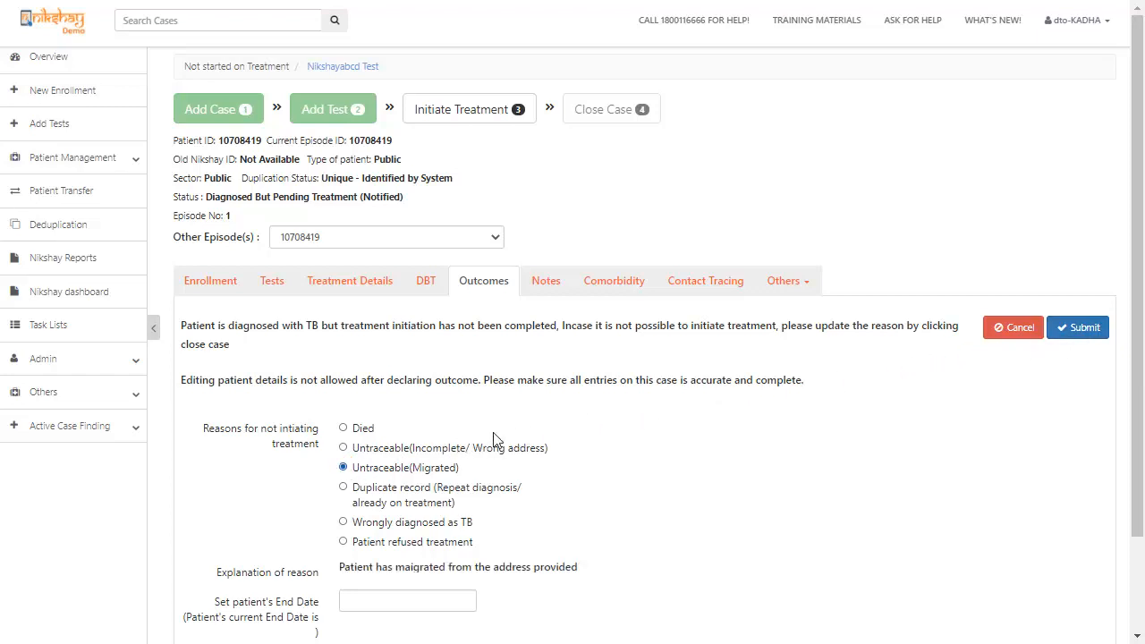
drag(1138, 298, 1122, 425)
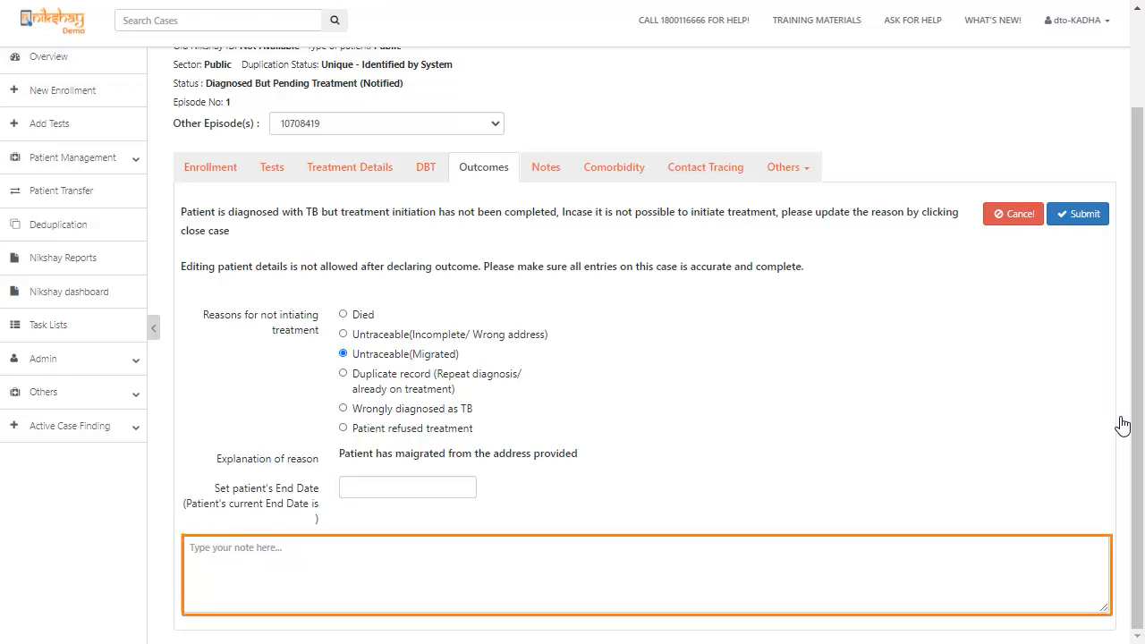
click(359, 492)
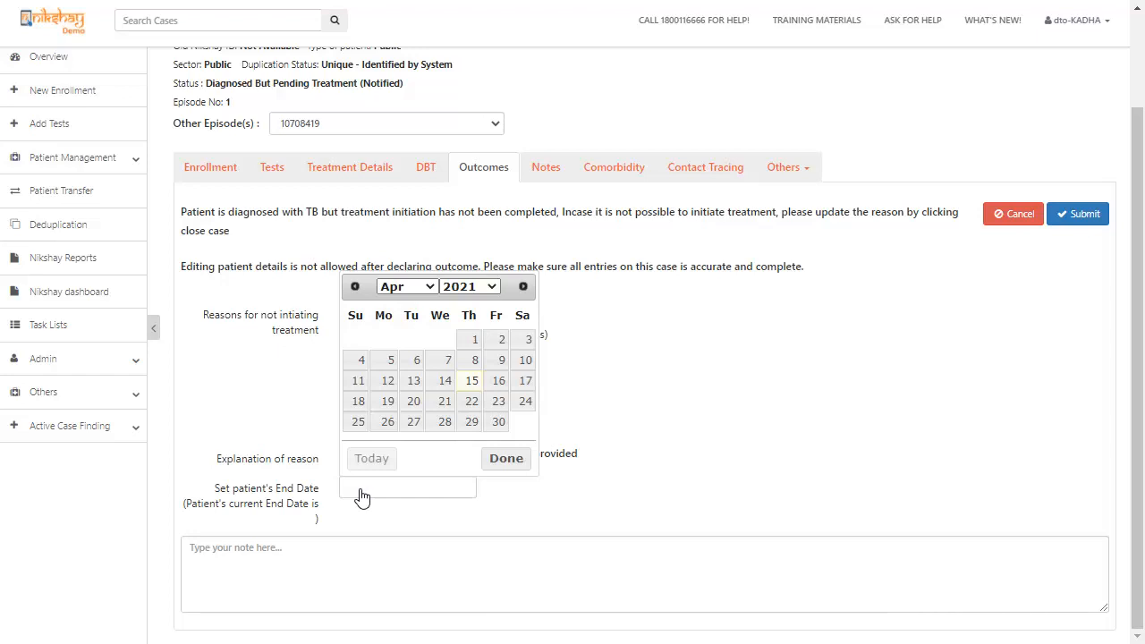
click(389, 361)
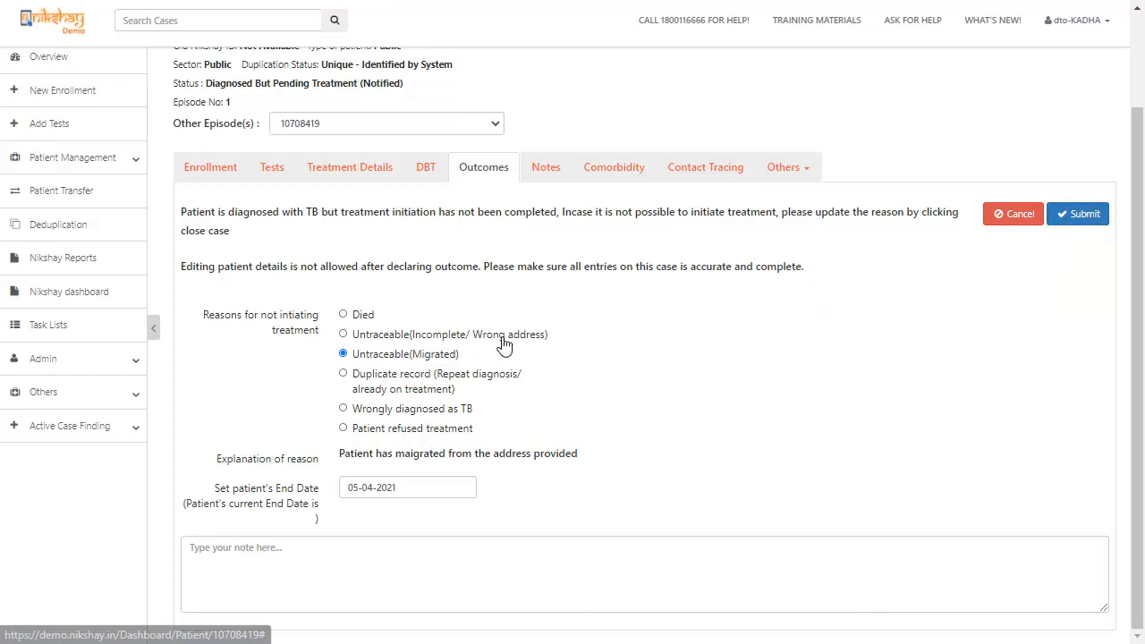
click(1077, 216)
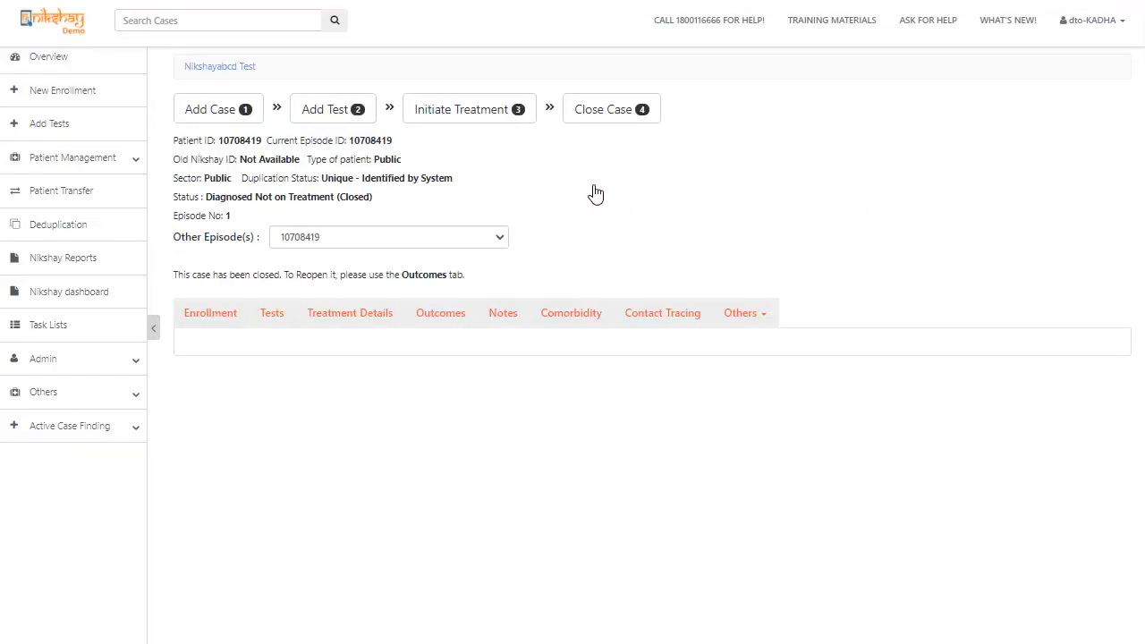
Step: Search for notified on-treatment patients using the default filters
click(124, 162)
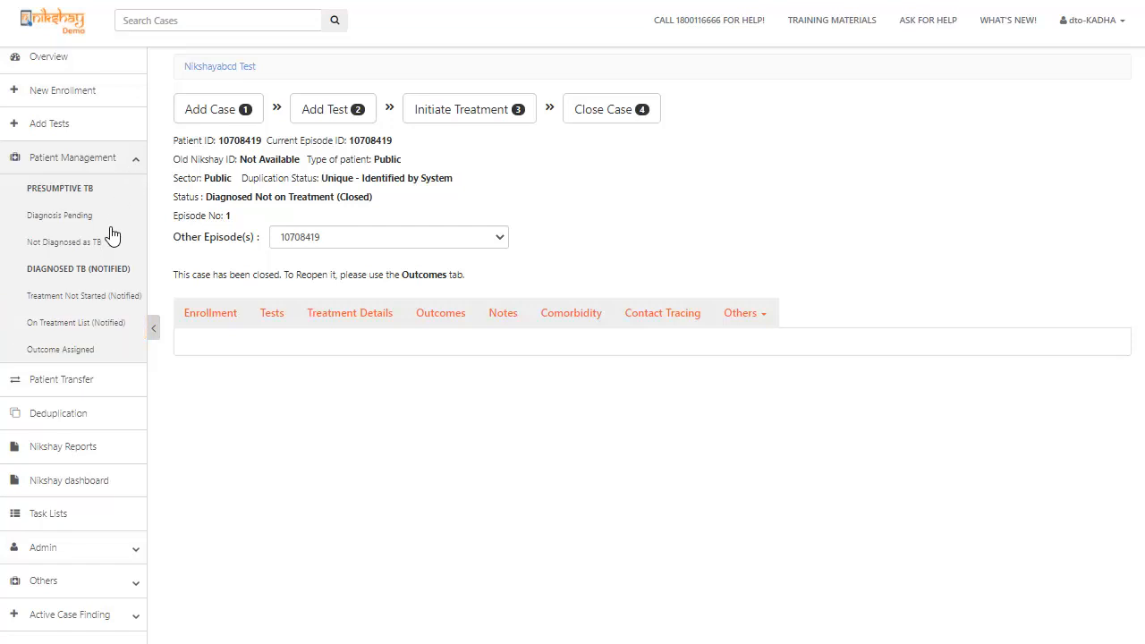
click(89, 318)
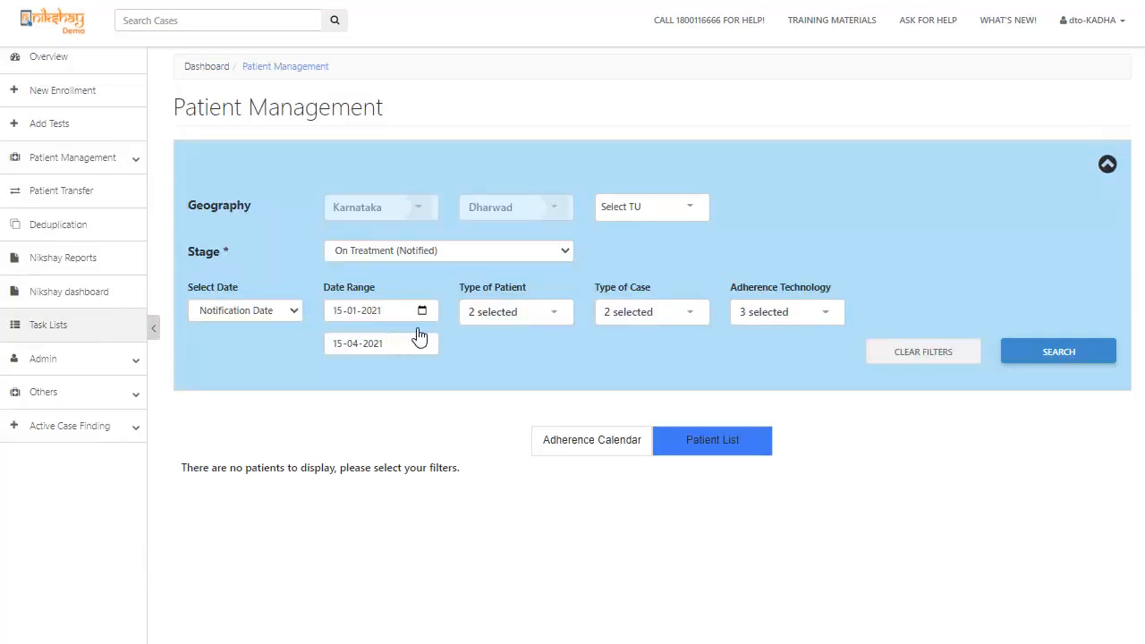
click(1039, 354)
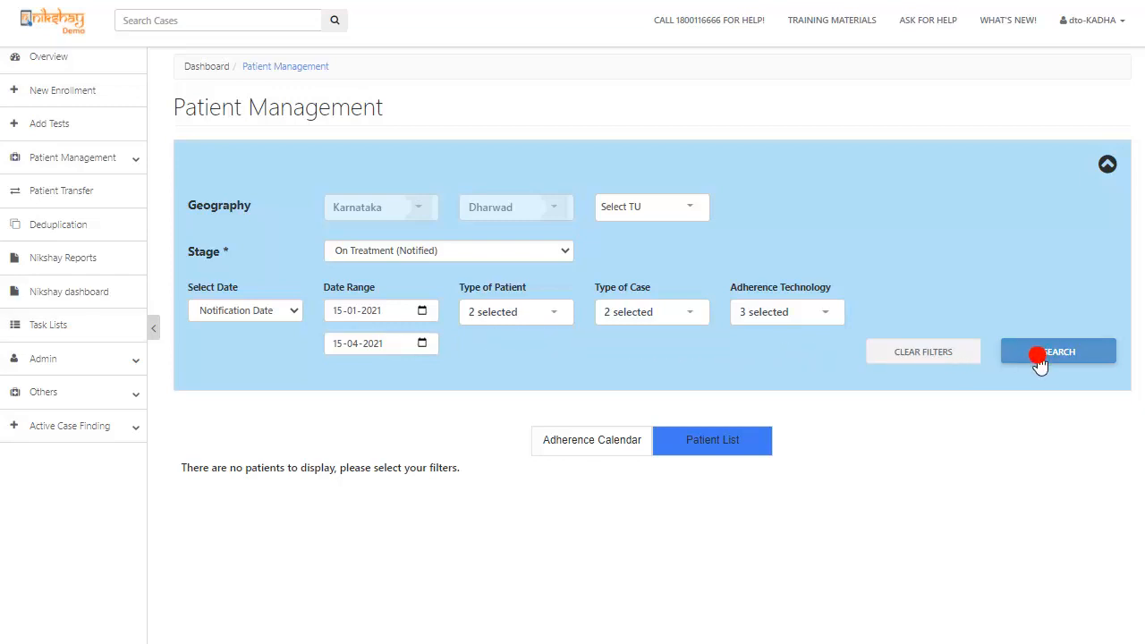
Step: Close the case of an on-treatment patient from the list with outcome Treatment Complete and end date 15-04-2021, and submit it
click(462, 422)
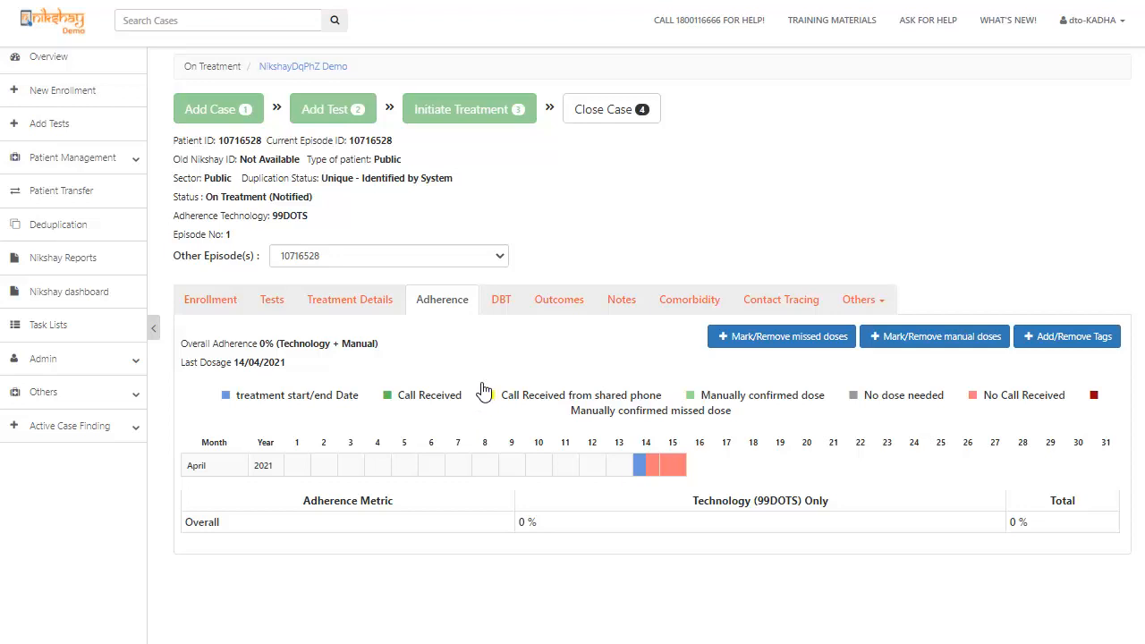
click(545, 303)
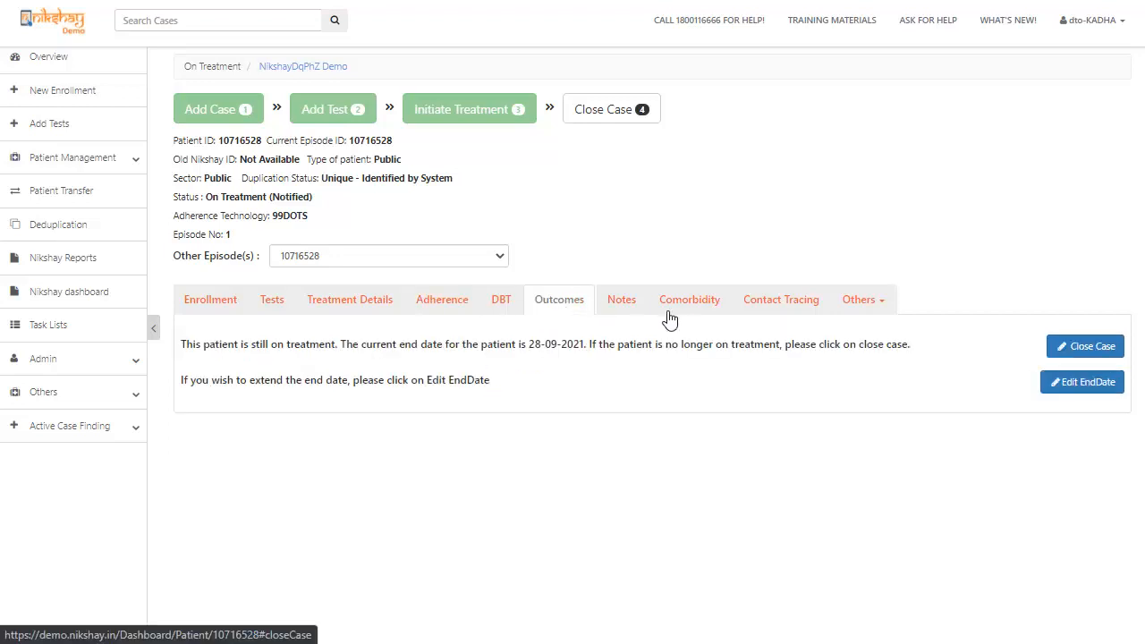
click(1066, 349)
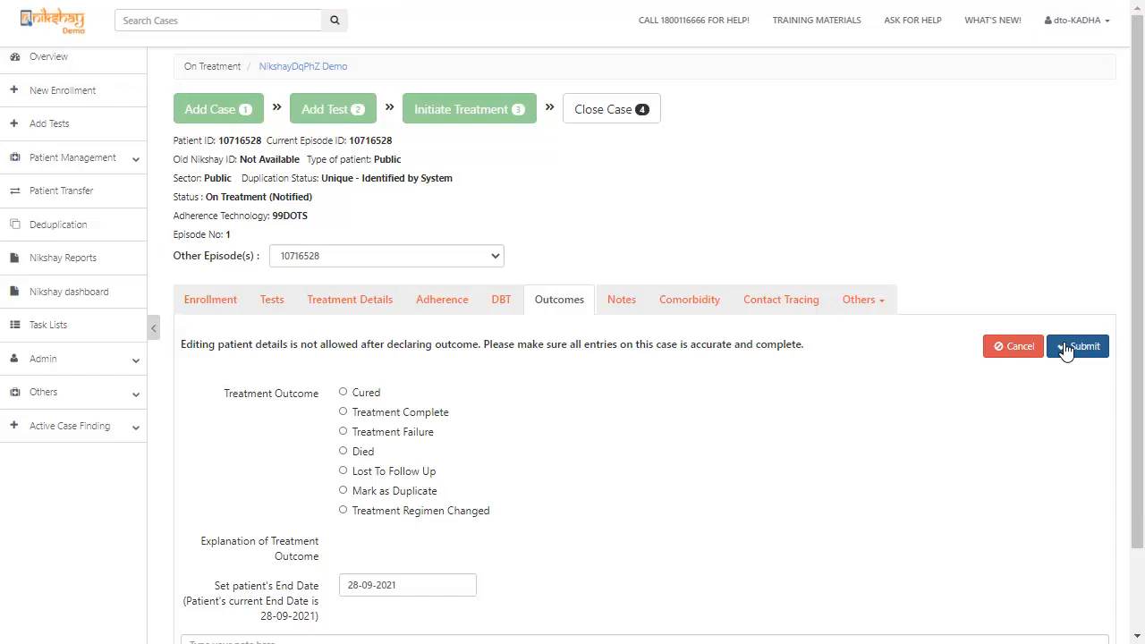
click(342, 412)
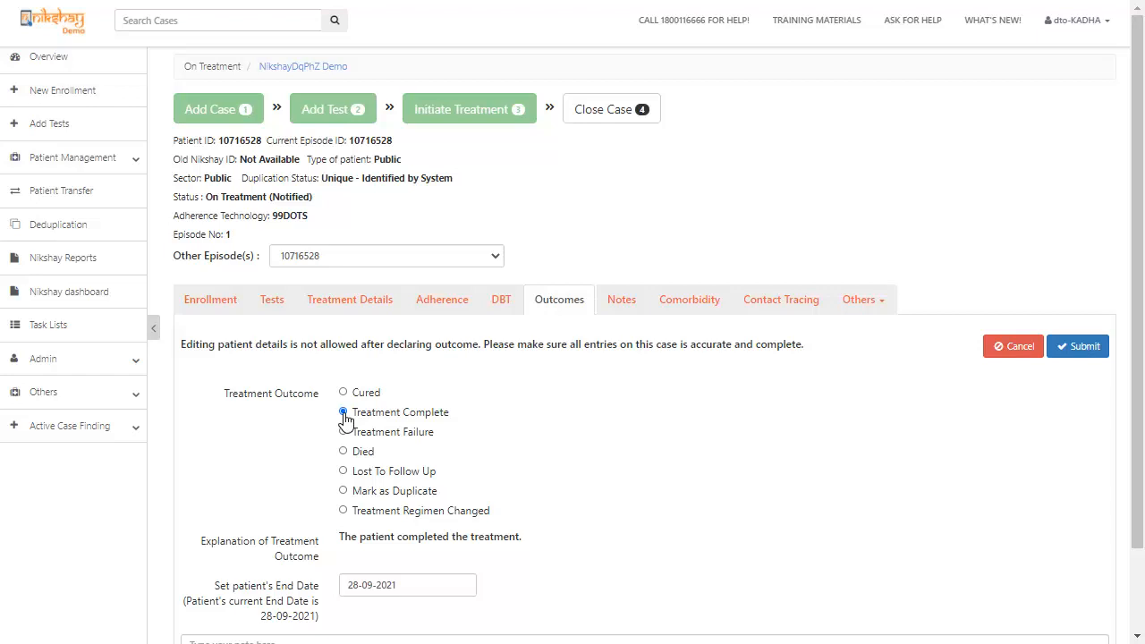
click(354, 582)
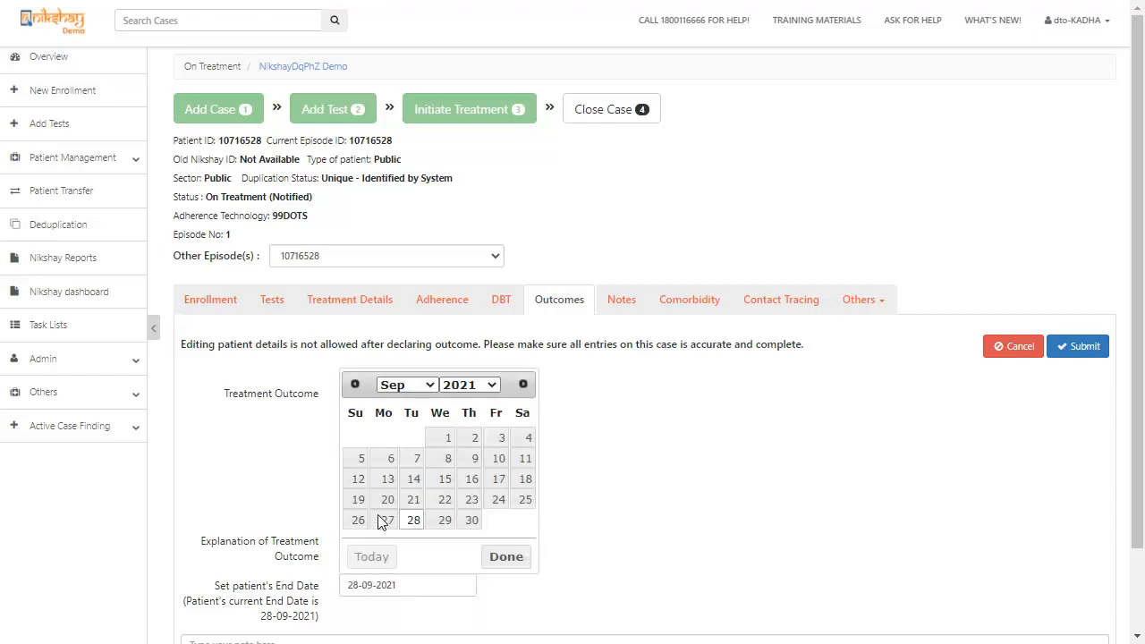
click(426, 387)
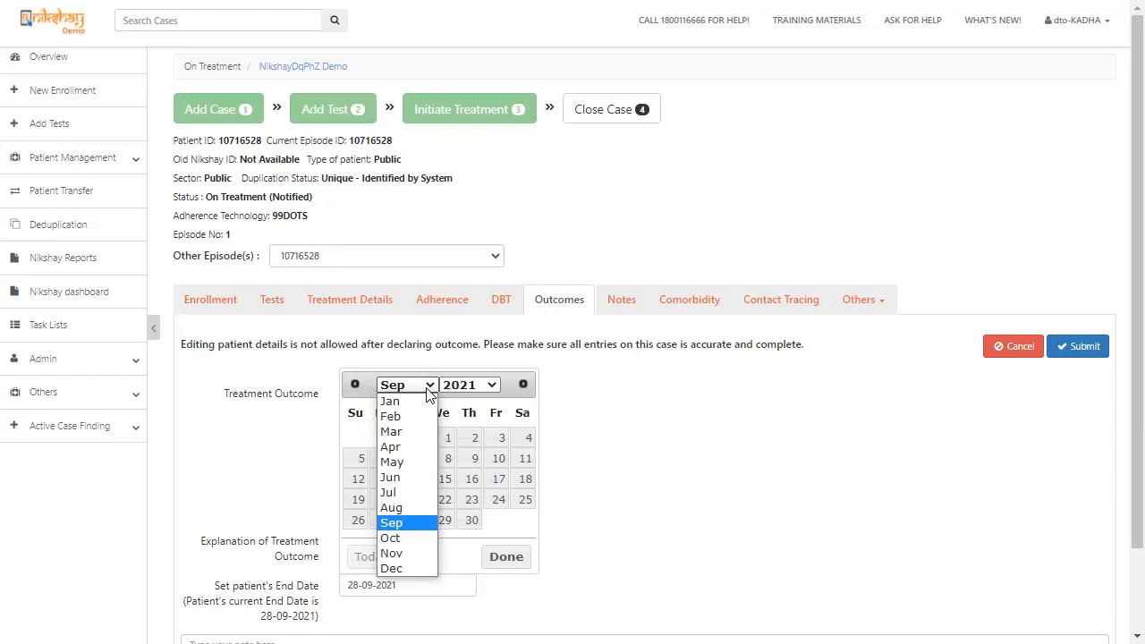
click(422, 445)
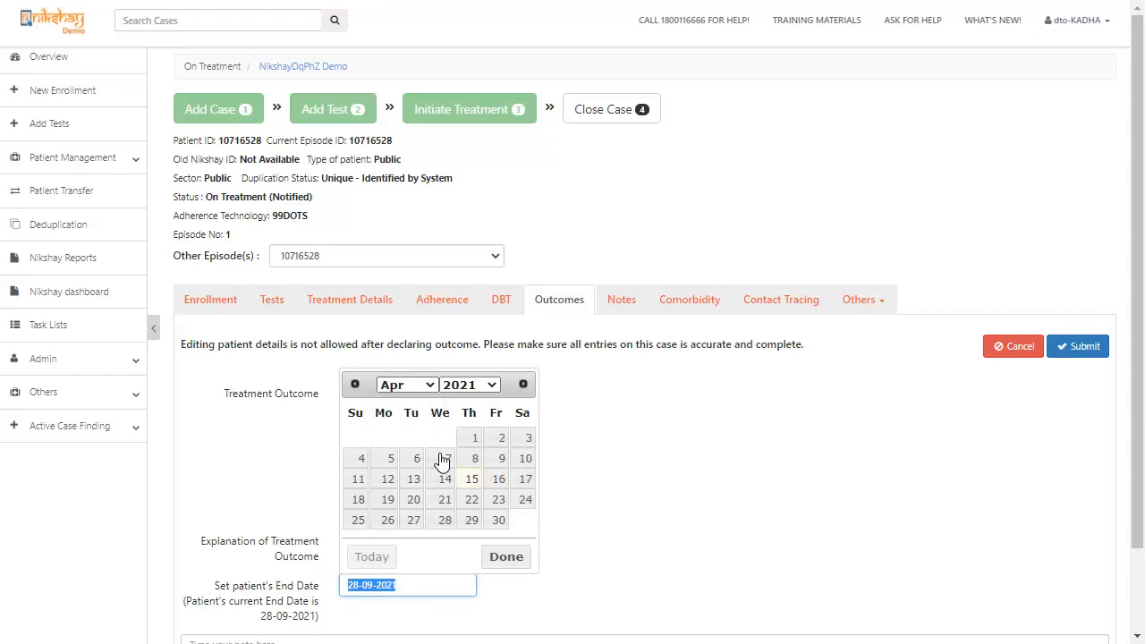
click(472, 479)
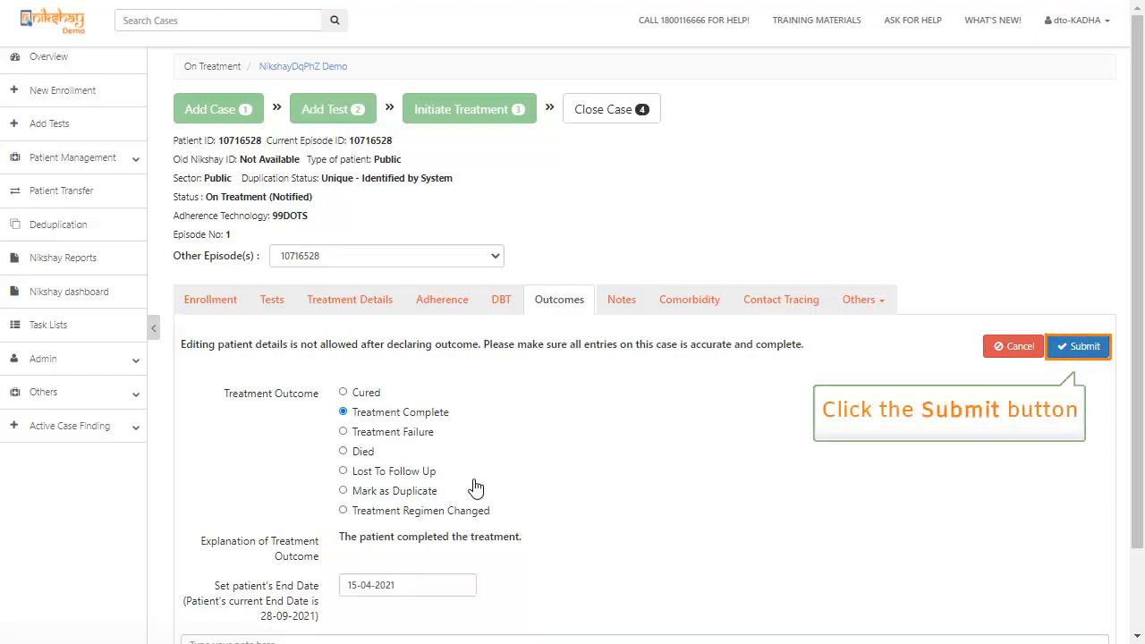
click(1079, 347)
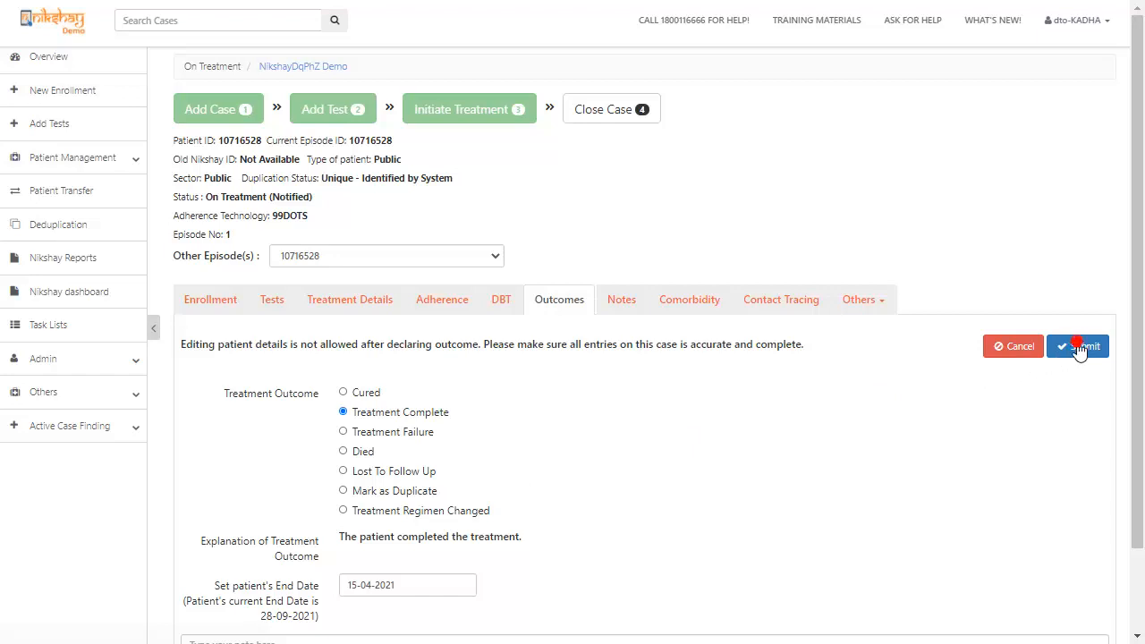